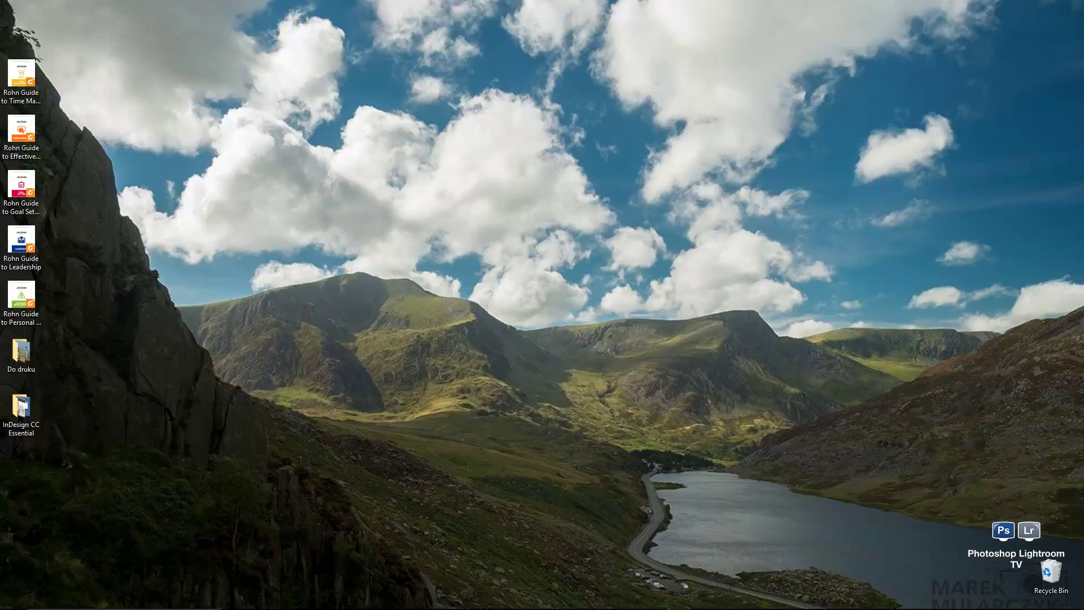
Step: Bring forward the Settings About page (Windows 10 Pro, 8 GB RAM) and nudge it left
{"action": "key", "text": "alt+Tab"}
{"action": "key", "text": "alt+Tab"}
{"action": "key", "text": "alt+Tab"}
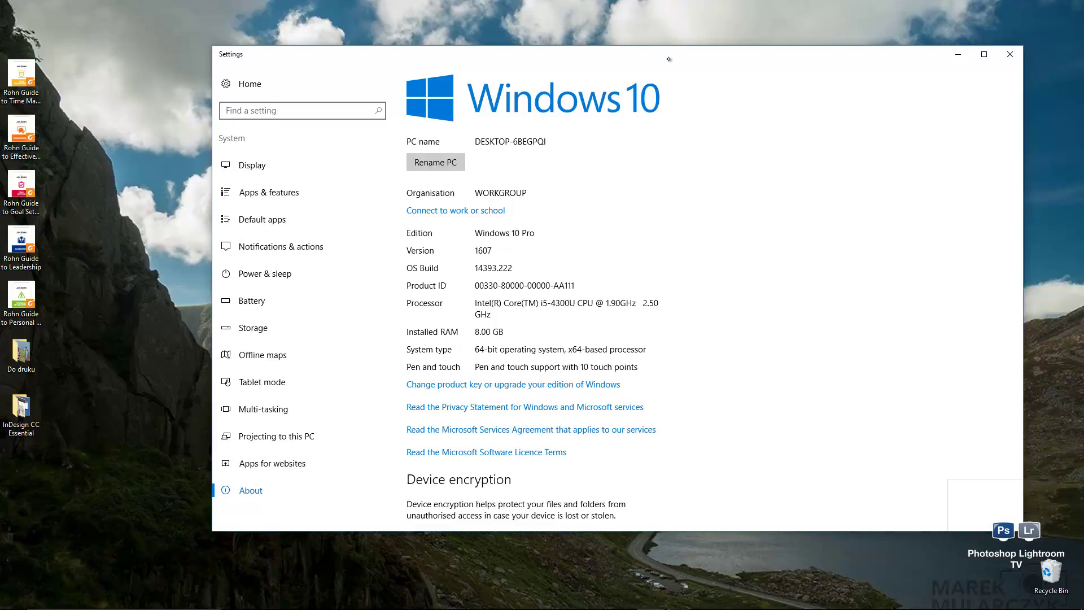
{"action": "left_click_drag", "start_coordinate": [657, 57], "coordinate": [619, 55]}
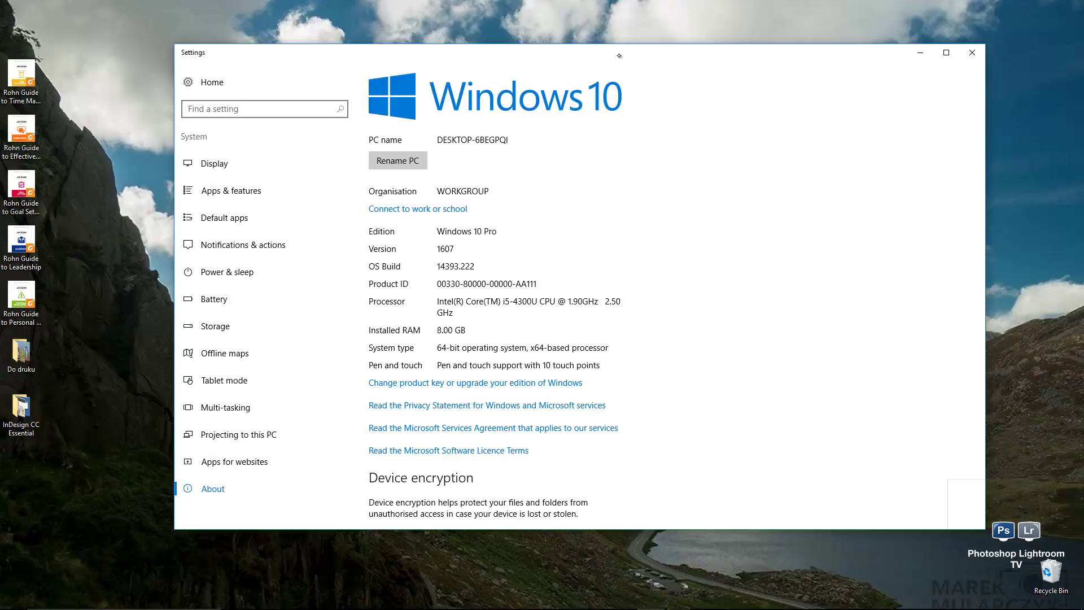
Step: Minimise Settings and launch Photoshop CC 2015.5 from the Start menu
{"action": "left_click", "coordinate": [920, 52]}
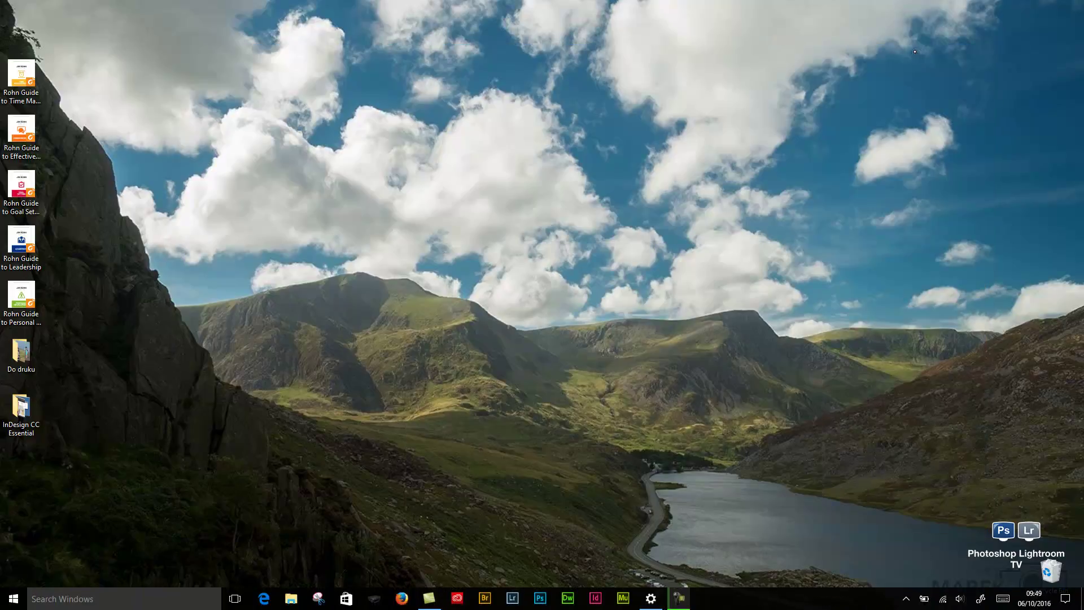
{"action": "key", "text": "super"}
{"action": "left_click", "coordinate": [540, 598]}
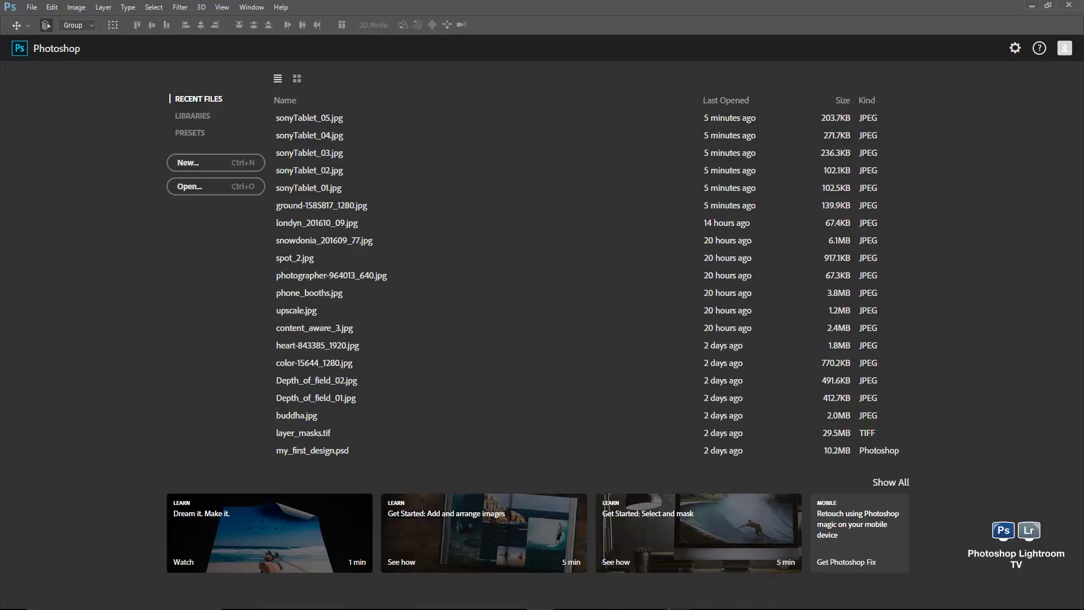
Step: In the Open dialog, select ground-1585817_1280, snowdonia and sonyTablet_01 in Downloads
{"action": "left_click", "coordinate": [193, 188]}
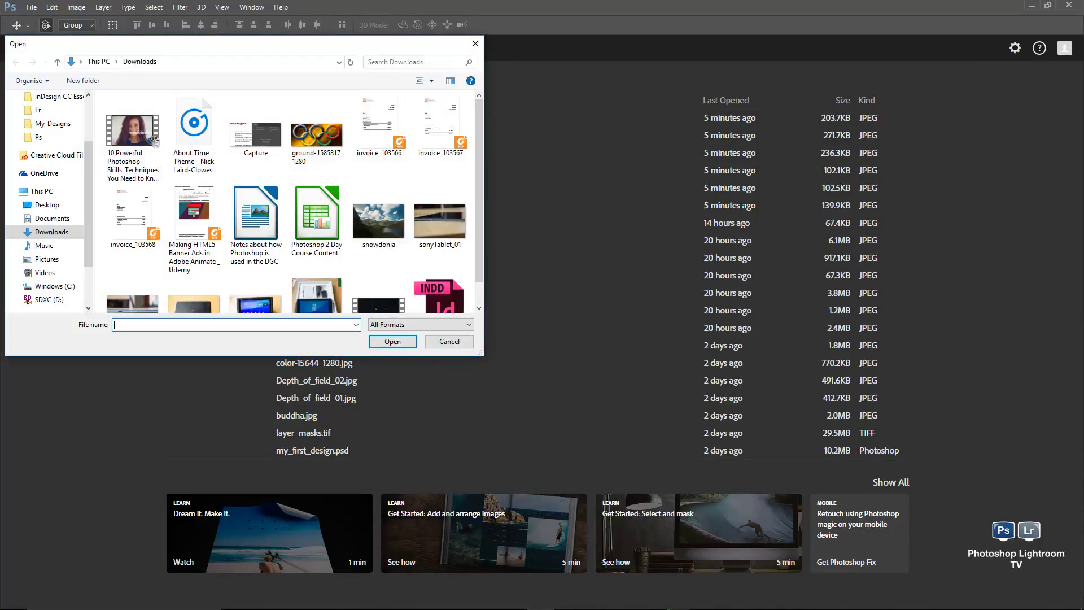
{"action": "left_click", "coordinate": [470, 121]}
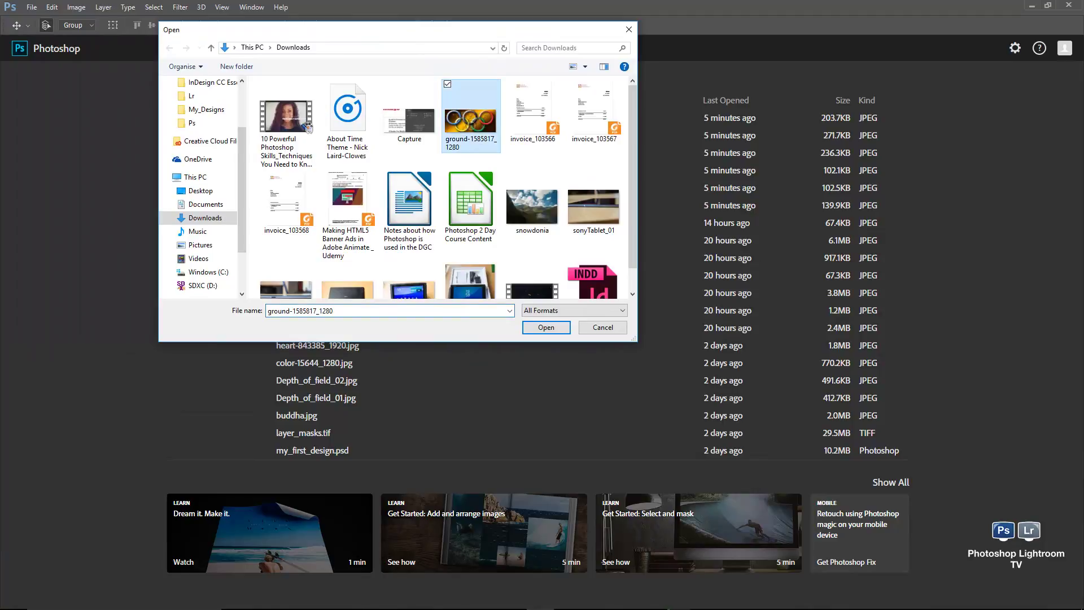
{"action": "left_click", "coordinate": [532, 207], "text": "ctrl"}
{"action": "left_click", "coordinate": [593, 207], "text": "ctrl"}
{"action": "scroll", "coordinate": [443, 186], "scroll_direction": "down", "scroll_amount": 1}
Step: Add sonyTablet_02 to 05, open all selected photos, and launch InDesign CC 2015
{"action": "left_click", "coordinate": [286, 270], "text": "ctrl"}
{"action": "left_click", "coordinate": [348, 269], "text": "ctrl"}
{"action": "left_click", "coordinate": [409, 269], "text": "ctrl"}
{"action": "left_click", "coordinate": [470, 265], "text": "ctrl"}
{"action": "key", "text": "Return"}
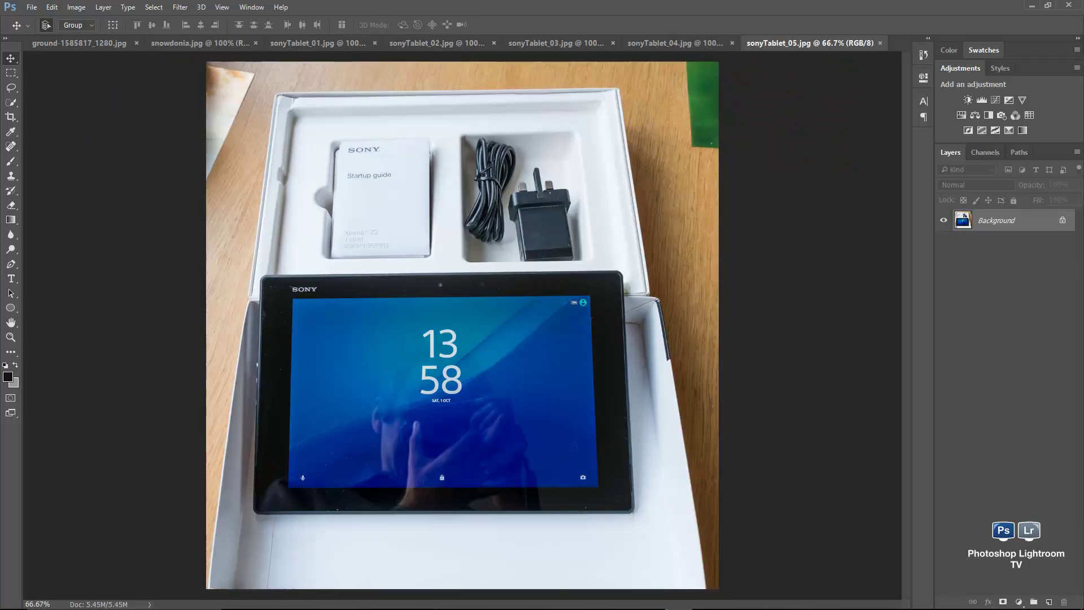
{"action": "key", "text": "super"}
{"action": "left_click", "coordinate": [683, 457]}
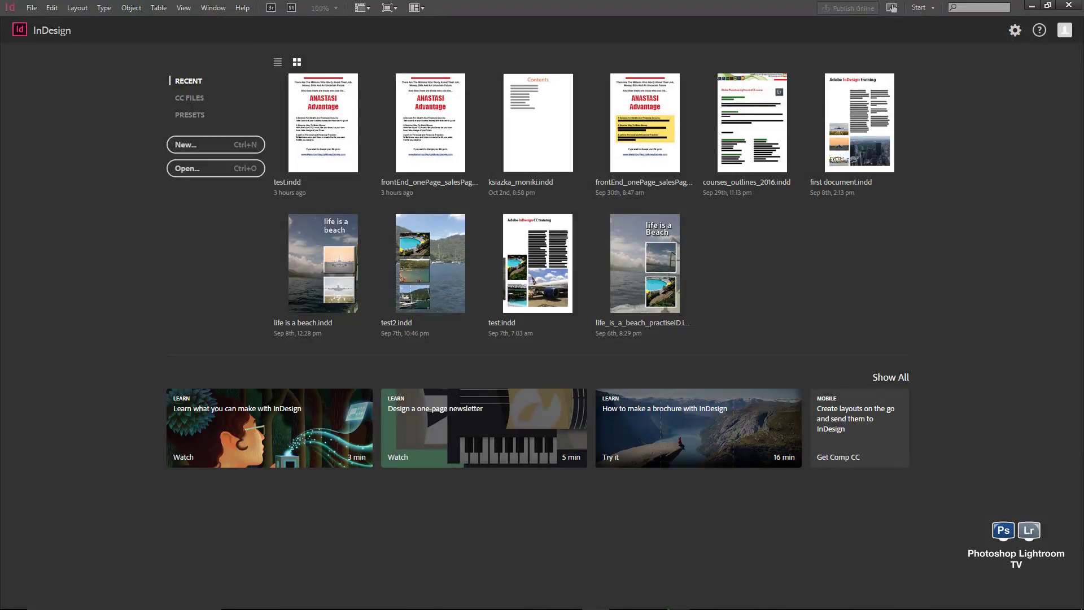
Step: Open ksiazka_moniki.indd past the Missing Fonts warning and create a blank A4 document
{"action": "left_click", "coordinate": [519, 113]}
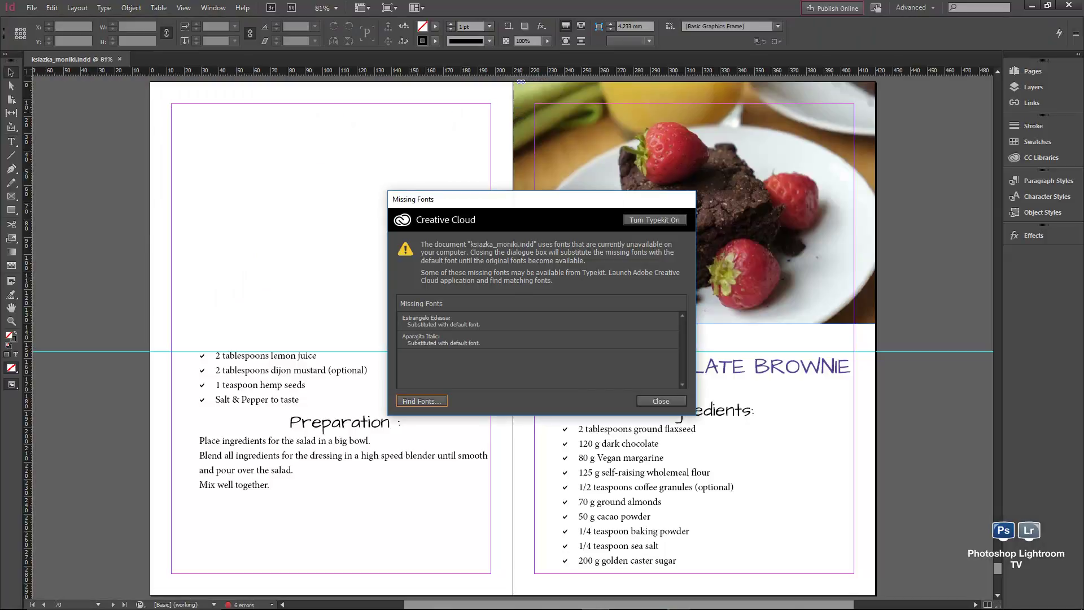
{"action": "left_click", "coordinate": [656, 400]}
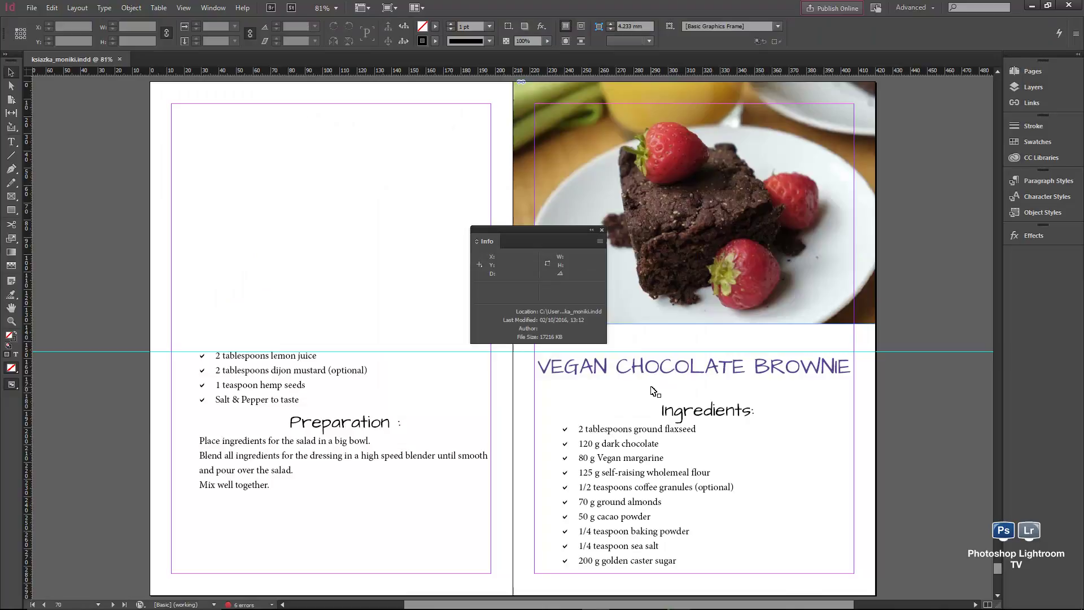
{"action": "left_click", "coordinate": [31, 8]}
{"action": "mouse_move", "coordinate": [77, 21]}
{"action": "left_click", "coordinate": [240, 21]}
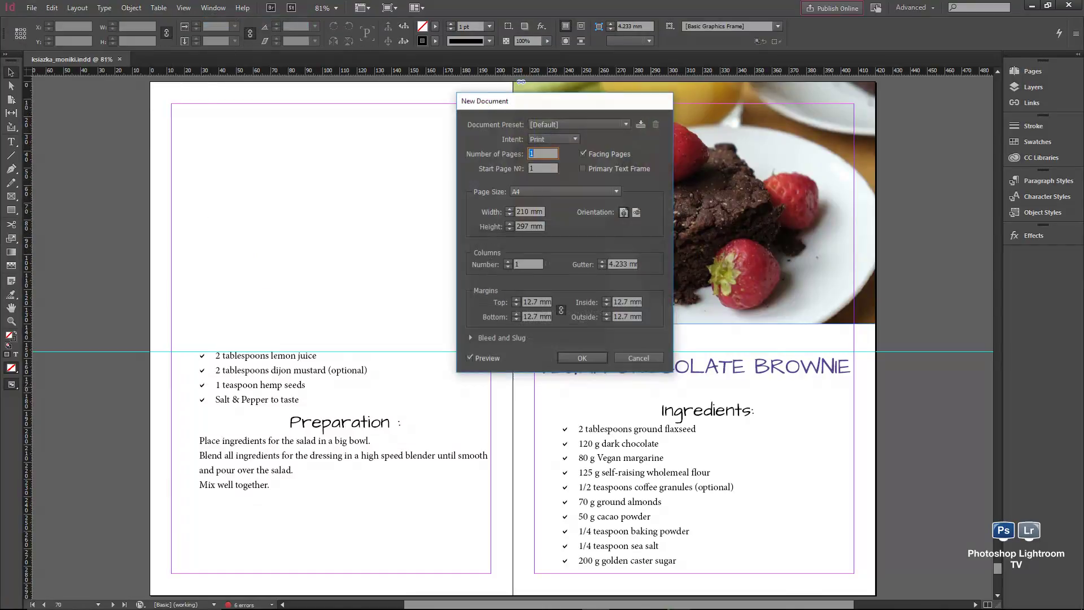
{"action": "left_click", "coordinate": [581, 357]}
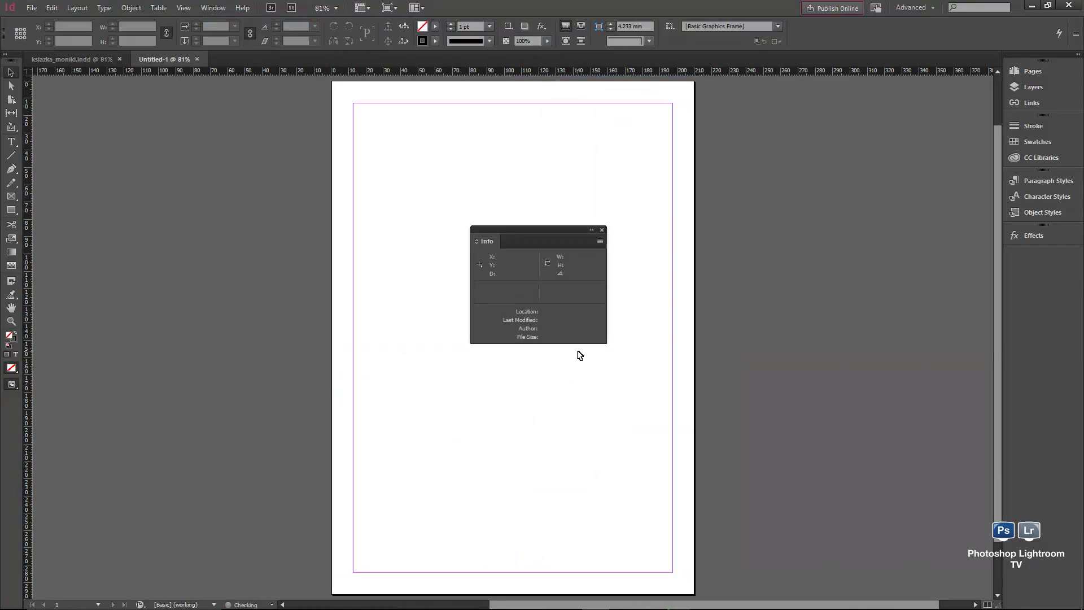
Step: Return to the ksiazka_moniki recipe spread and close the Info panel
{"action": "key", "text": "ctrl+Tab"}
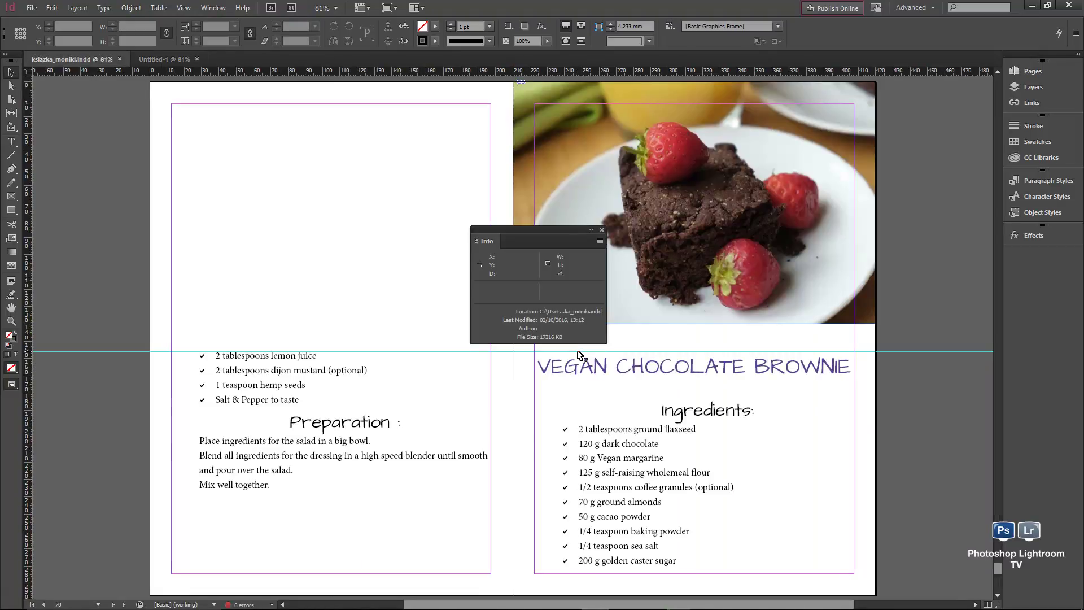
{"action": "left_click_drag", "start_coordinate": [598, 233], "coordinate": [964, 142]}
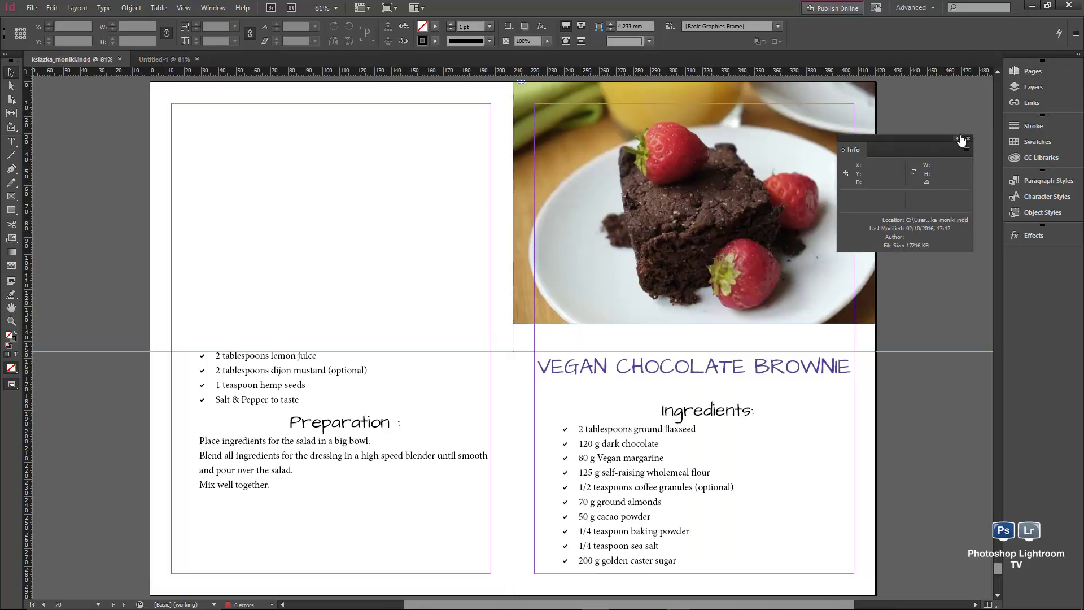
{"action": "left_click", "coordinate": [967, 139]}
{"action": "key", "text": "super"}
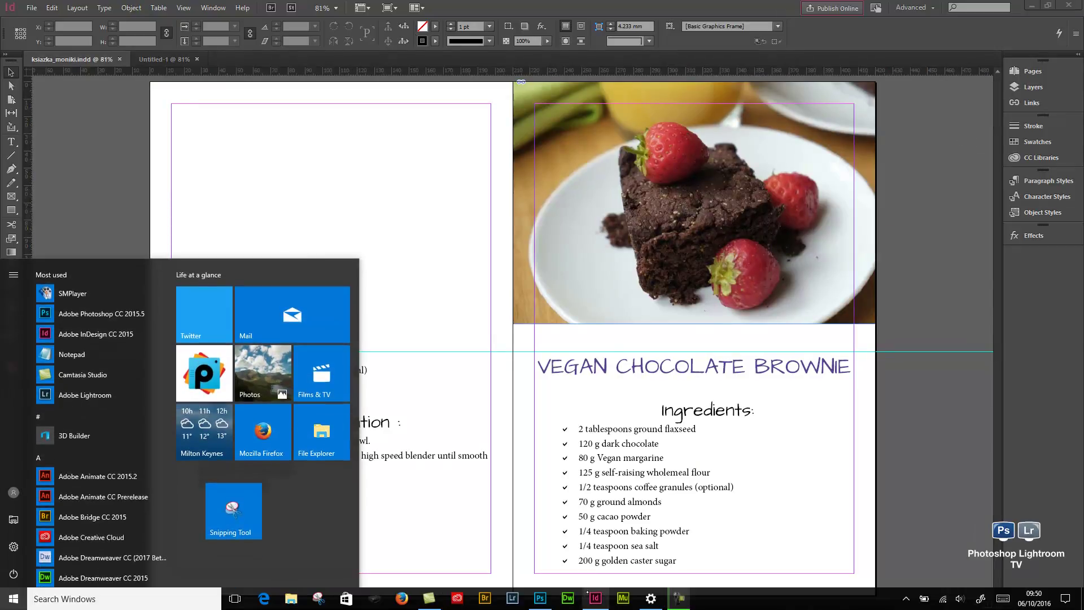
{"action": "left_click", "coordinate": [525, 524]}
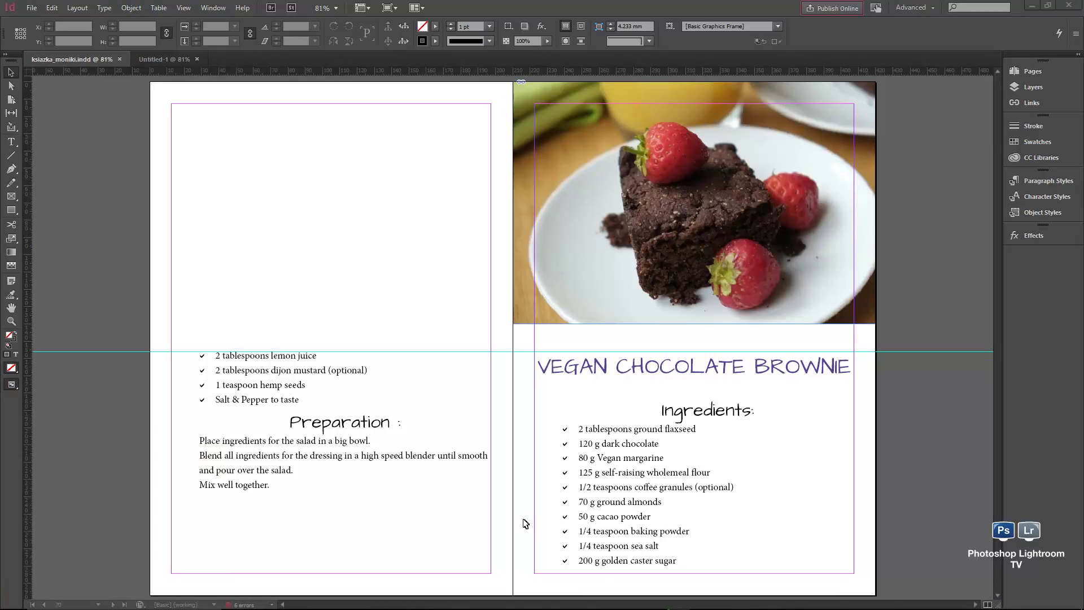
Step: Switch to Lightroom CC 2015 and show the 167 photos of 09 - Tatry Niskie in Grid view
{"action": "left_click", "coordinate": [512, 604]}
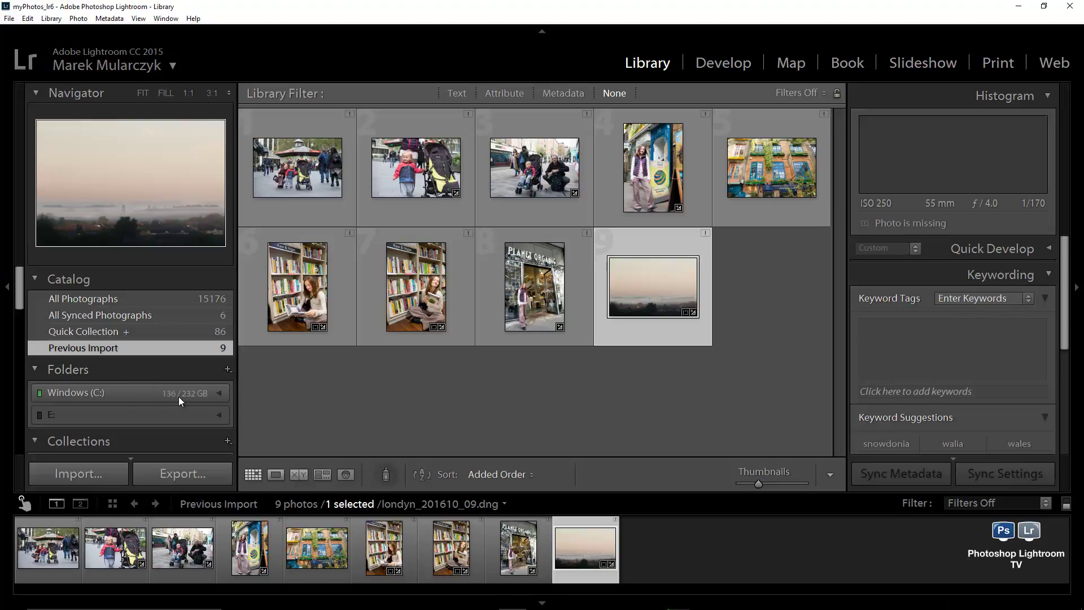
{"action": "left_click", "coordinate": [219, 415]}
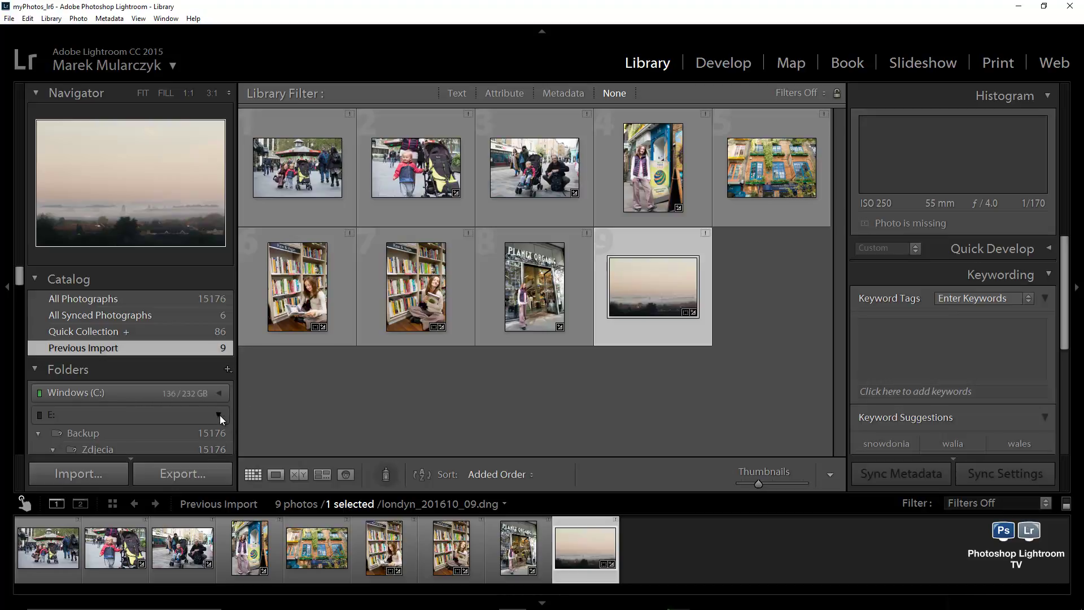
{"action": "left_click_drag", "start_coordinate": [16, 276], "coordinate": [13, 347]}
{"action": "left_click", "coordinate": [107, 356]}
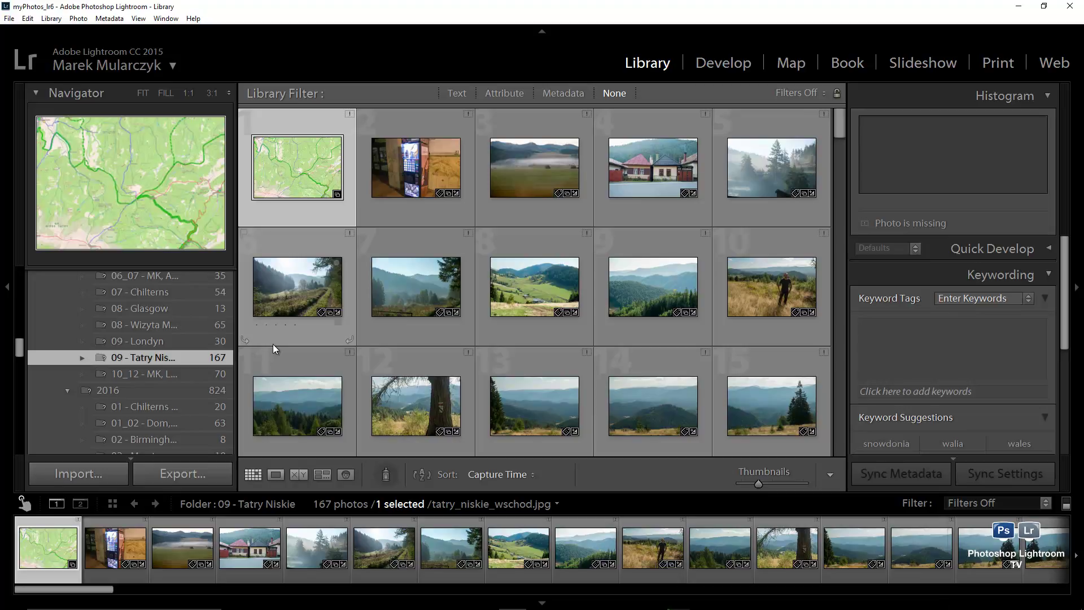
Step: Return to Photoshop, cycle tabs to sonyTablet_02.jpg, and select the Brush tool
{"action": "key", "text": "super+Tab"}
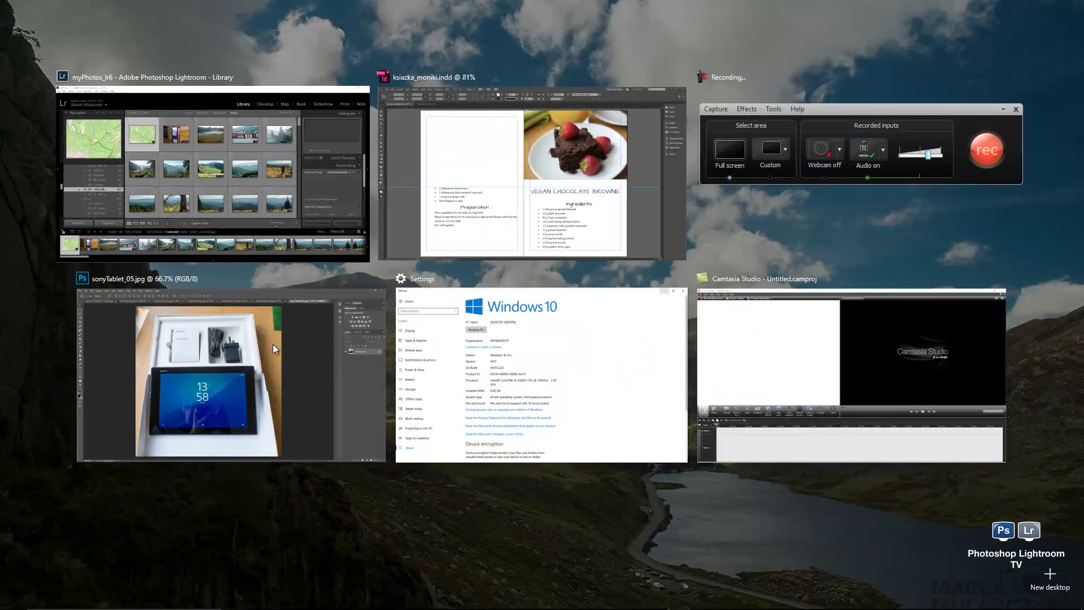
{"action": "left_click", "coordinate": [273, 344]}
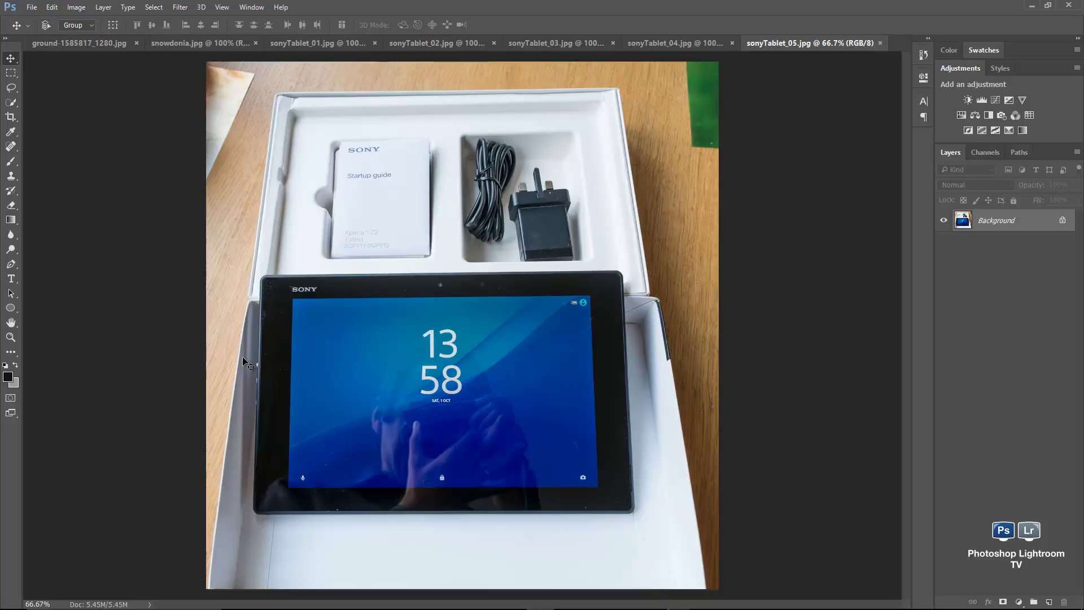
{"action": "key", "text": "ctrl+Tab"}
{"action": "key", "text": "ctrl+Tab"}
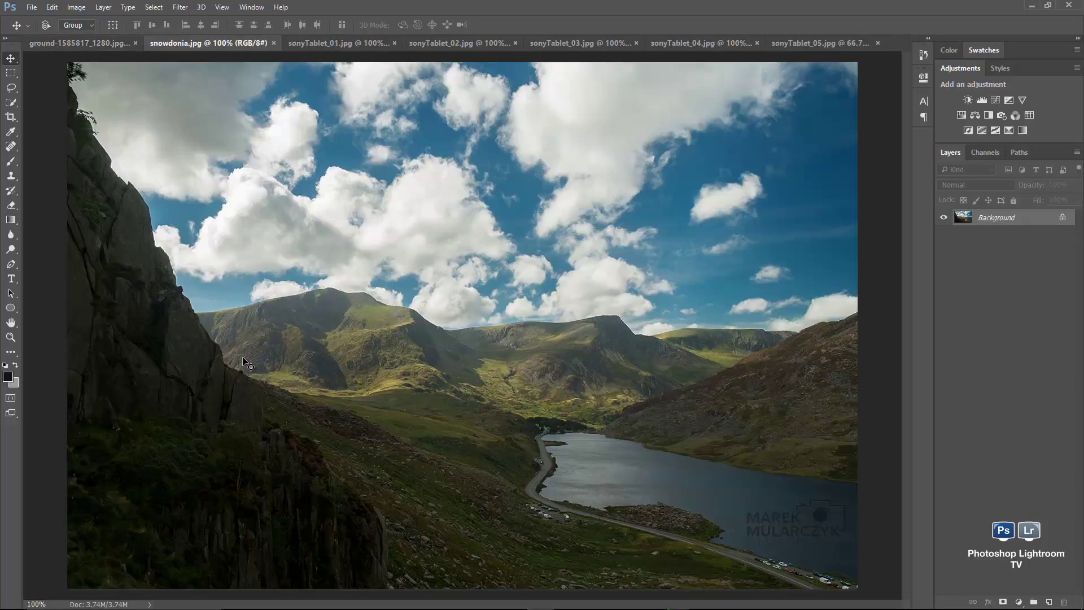
{"action": "key", "text": "ctrl+Tab"}
{"action": "key", "text": "ctrl+Tab"}
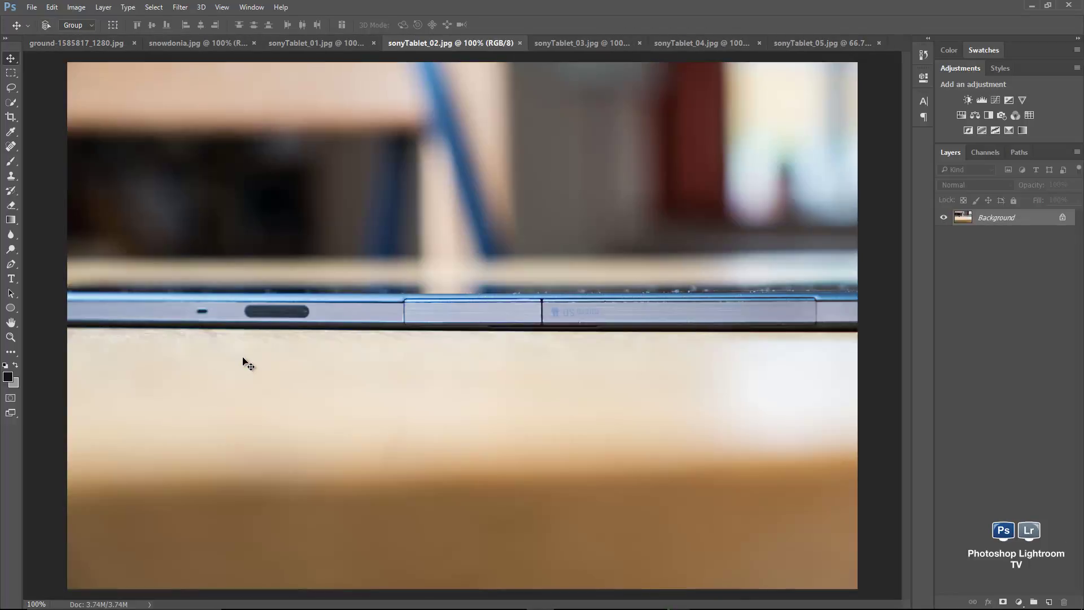
{"action": "key", "text": "ctrl"}
{"action": "key", "text": "b"}
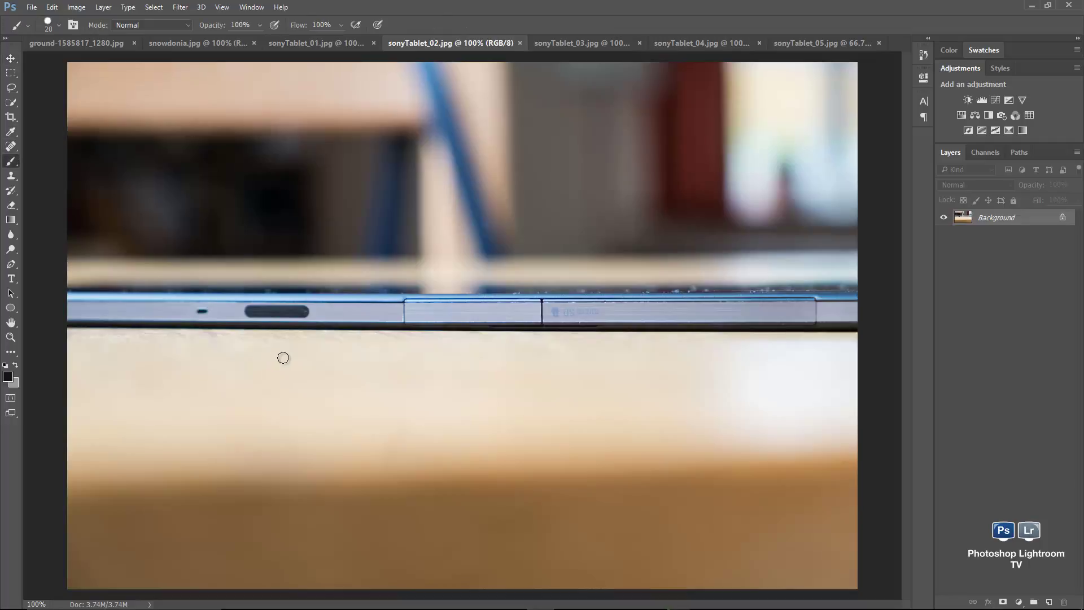
Step: Set the background colour to yellow, ffff00
{"action": "key", "text": "i"}
{"action": "left_click", "coordinate": [13, 382]}
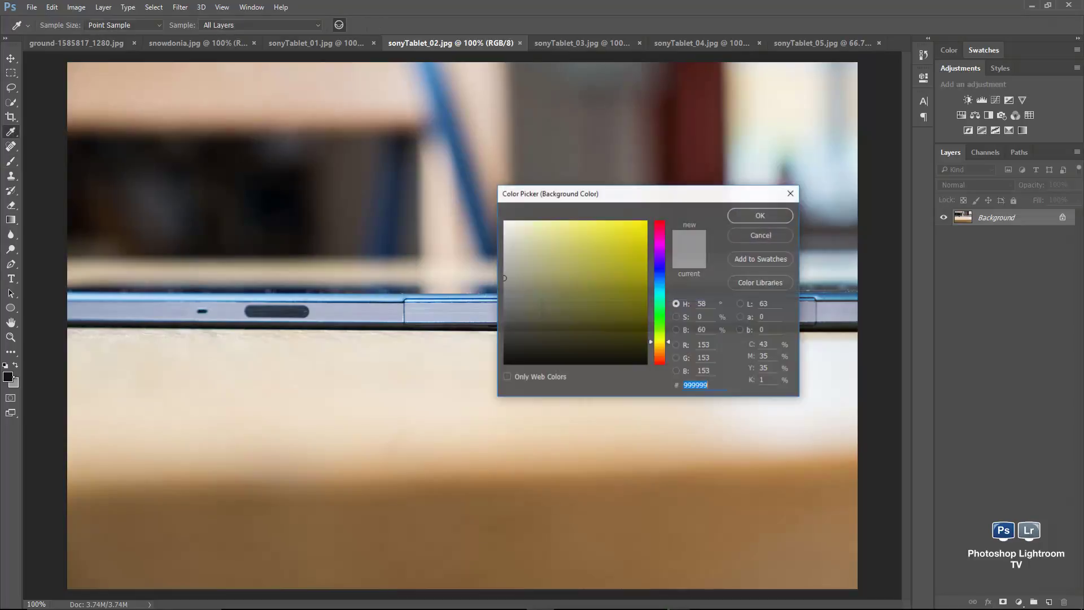
{"action": "type", "text": "ffff00"}
{"action": "left_click", "coordinate": [759, 215]}
Step: Paint black wavy scribbles across the tabletop and duplicate the Background layer into copies
{"action": "mouse_move", "coordinate": [337, 401]}
{"action": "left_mouse_down"}
{"action": "mouse_move", "coordinate": [358, 378]}
{"action": "mouse_move", "coordinate": [425, 368]}
{"action": "mouse_move", "coordinate": [593, 367]}
{"action": "mouse_move", "coordinate": [632, 379]}
{"action": "left_mouse_up"}
{"action": "mouse_move", "coordinate": [456, 417]}
{"action": "left_mouse_down"}
{"action": "mouse_move", "coordinate": [528, 418]}
{"action": "mouse_move", "coordinate": [653, 392]}
{"action": "mouse_move", "coordinate": [722, 395]}
{"action": "left_mouse_up"}
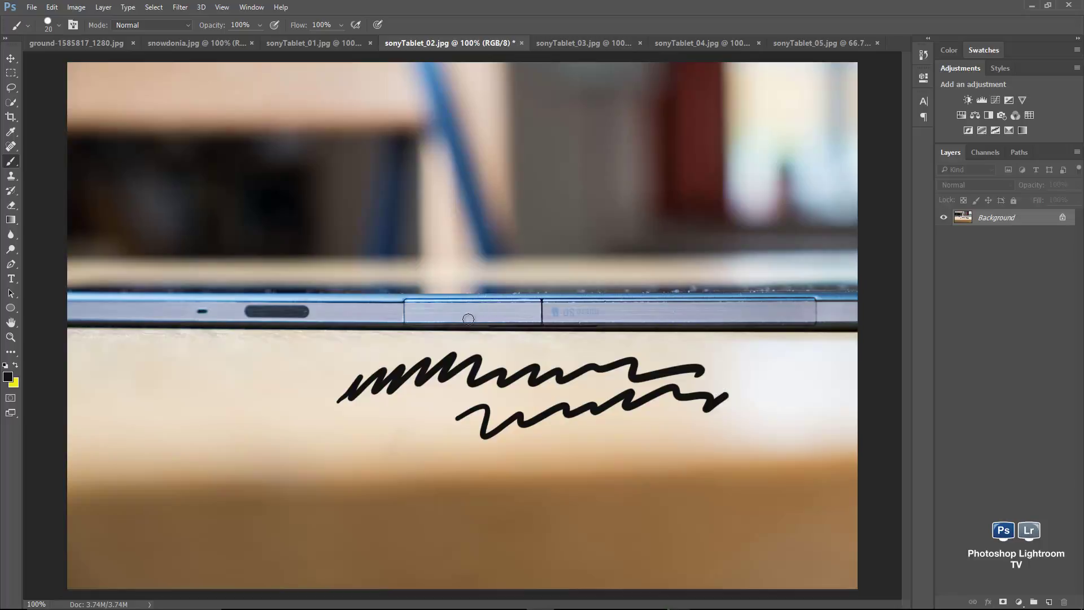
{"action": "mouse_move", "coordinate": [467, 328]}
{"action": "left_mouse_down"}
{"action": "mouse_move", "coordinate": [457, 327]}
{"action": "mouse_move", "coordinate": [422, 362]}
{"action": "mouse_move", "coordinate": [436, 338]}
{"action": "mouse_move", "coordinate": [400, 363]}
{"action": "mouse_move", "coordinate": [431, 328]}
{"action": "mouse_move", "coordinate": [427, 362]}
{"action": "mouse_move", "coordinate": [460, 342]}
{"action": "mouse_move", "coordinate": [446, 361]}
{"action": "mouse_move", "coordinate": [461, 367]}
{"action": "mouse_move", "coordinate": [483, 329]}
{"action": "mouse_move", "coordinate": [469, 352]}
{"action": "left_mouse_up"}
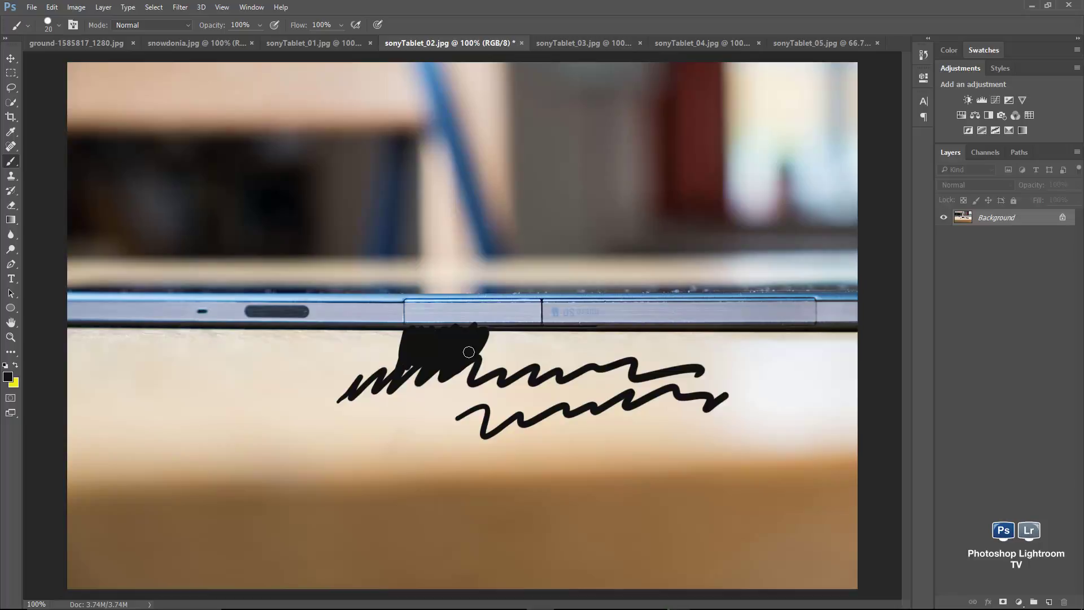
{"action": "left_click_drag", "start_coordinate": [997, 217], "coordinate": [1050, 603]}
{"action": "left_click_drag", "start_coordinate": [1005, 219], "coordinate": [1049, 603]}
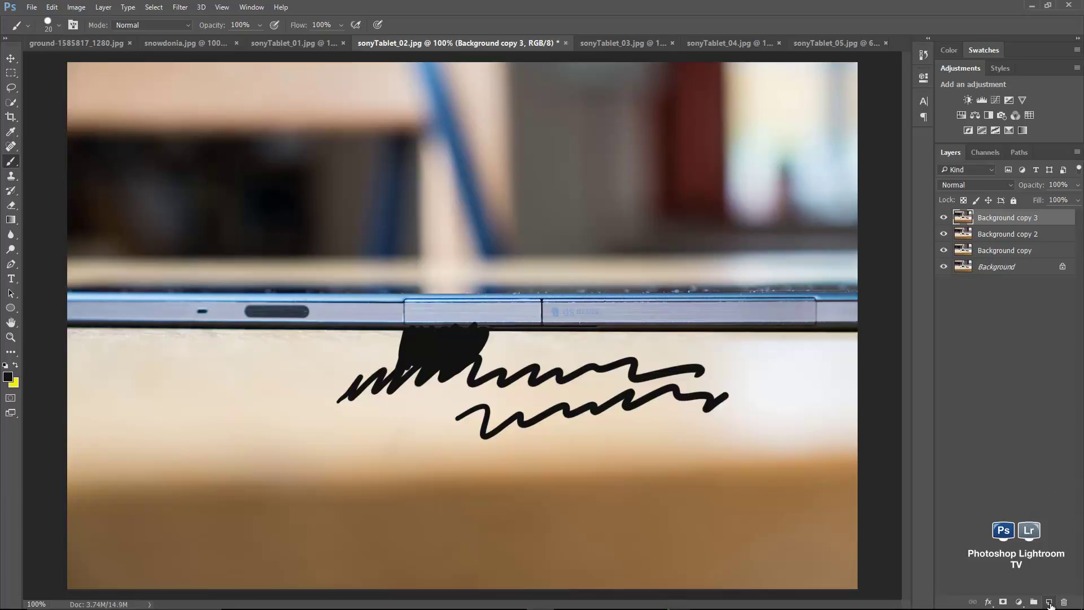
Step: Add an empty Layer 1 and a Color Balance layer with midtones Cyan/Red at -81
{"action": "left_click", "coordinate": [1048, 602]}
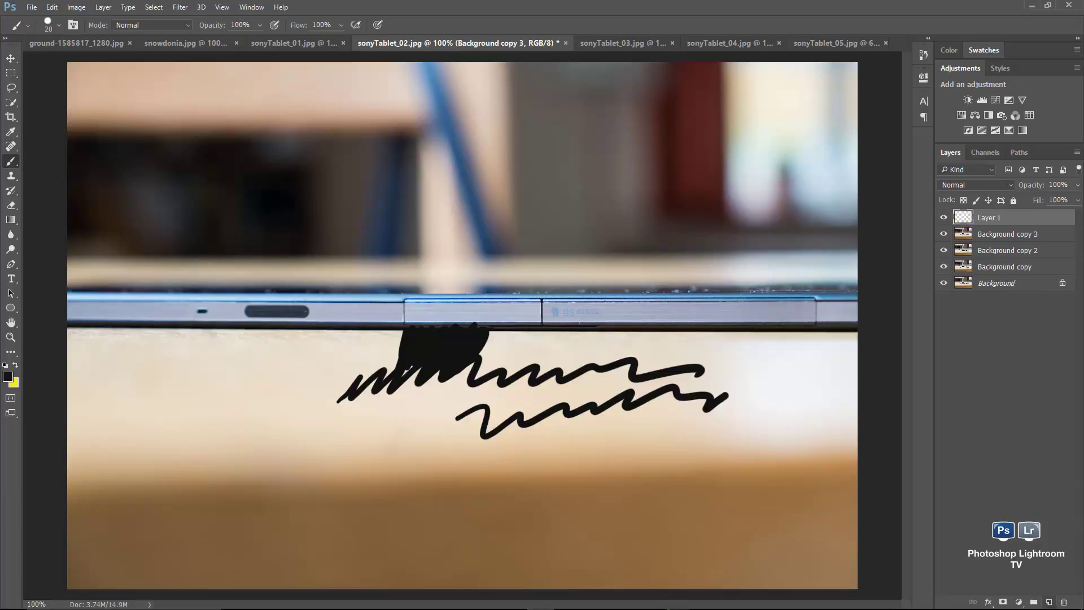
{"action": "left_click", "coordinate": [1005, 233]}
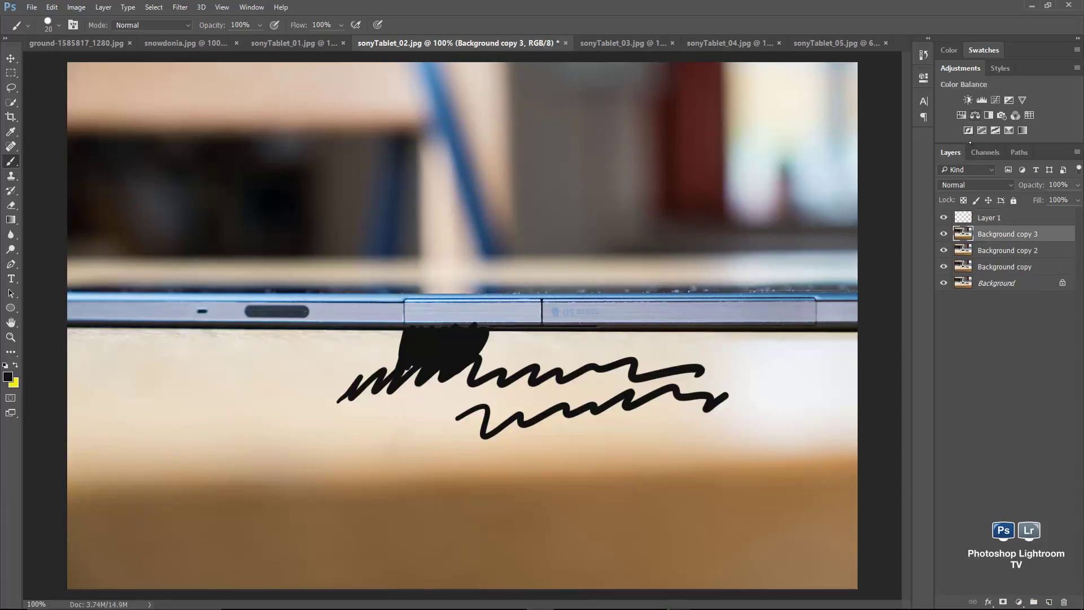
{"action": "left_click", "coordinate": [974, 115]}
{"action": "left_click_drag", "start_coordinate": [812, 139], "coordinate": [768, 140]}
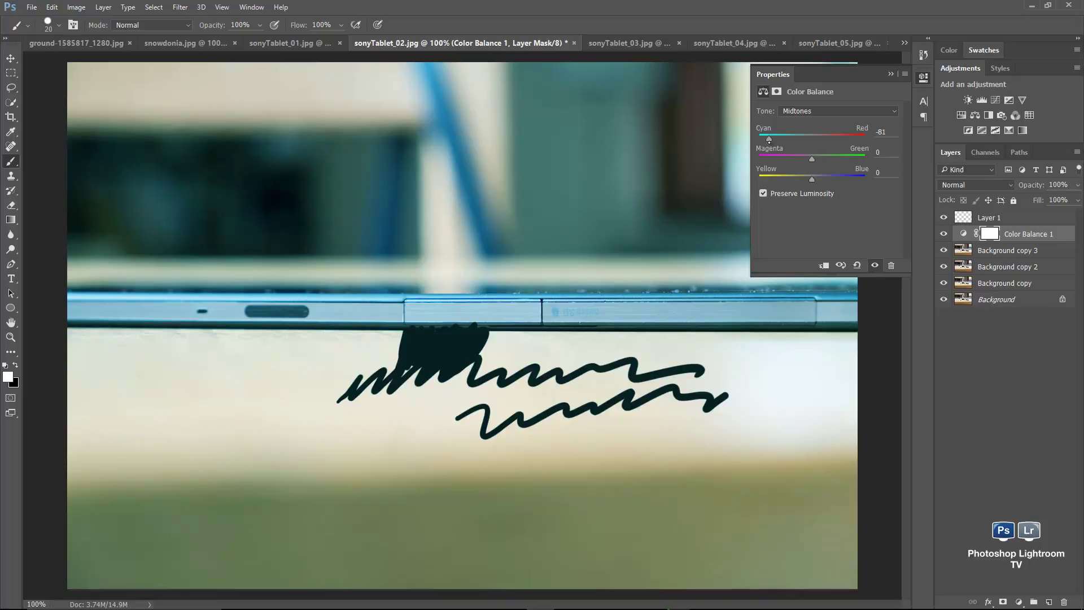
Step: Bring up Settings' About page, minimise it, and open File Explorer at Quick access
{"action": "key", "text": "super+Tab"}
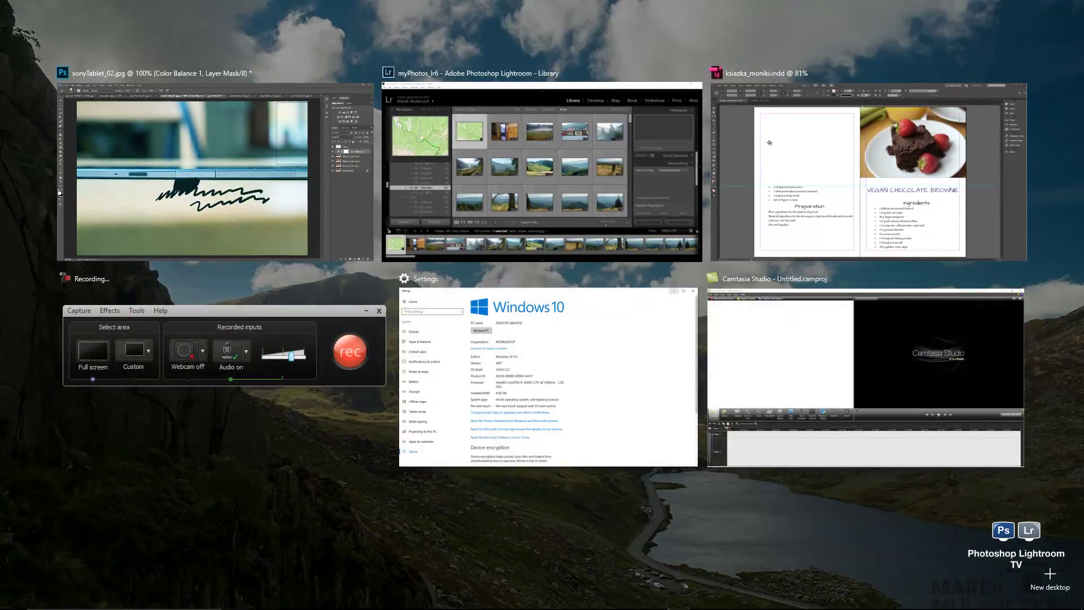
{"action": "left_click", "coordinate": [513, 356]}
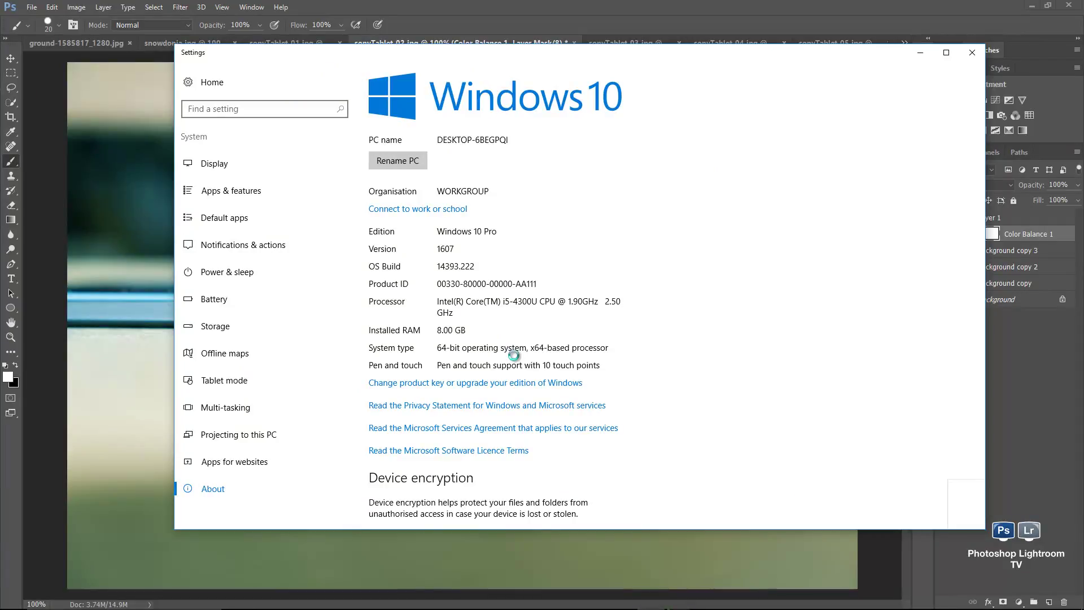
{"action": "left_click", "coordinate": [921, 52]}
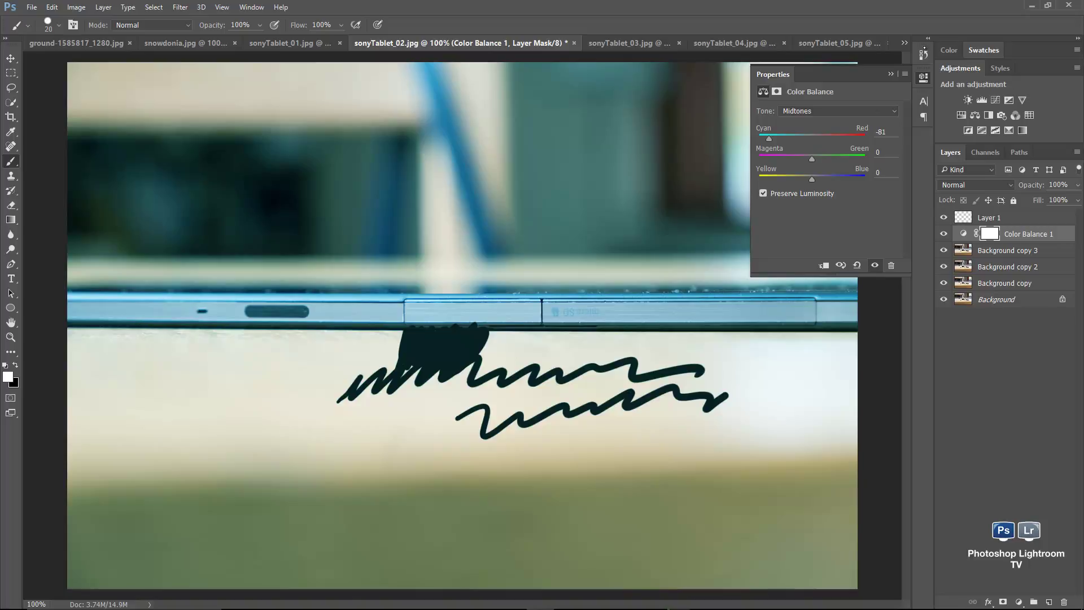
{"action": "key", "text": "super"}
{"action": "key", "text": "super"}
{"action": "key", "text": "super+e"}
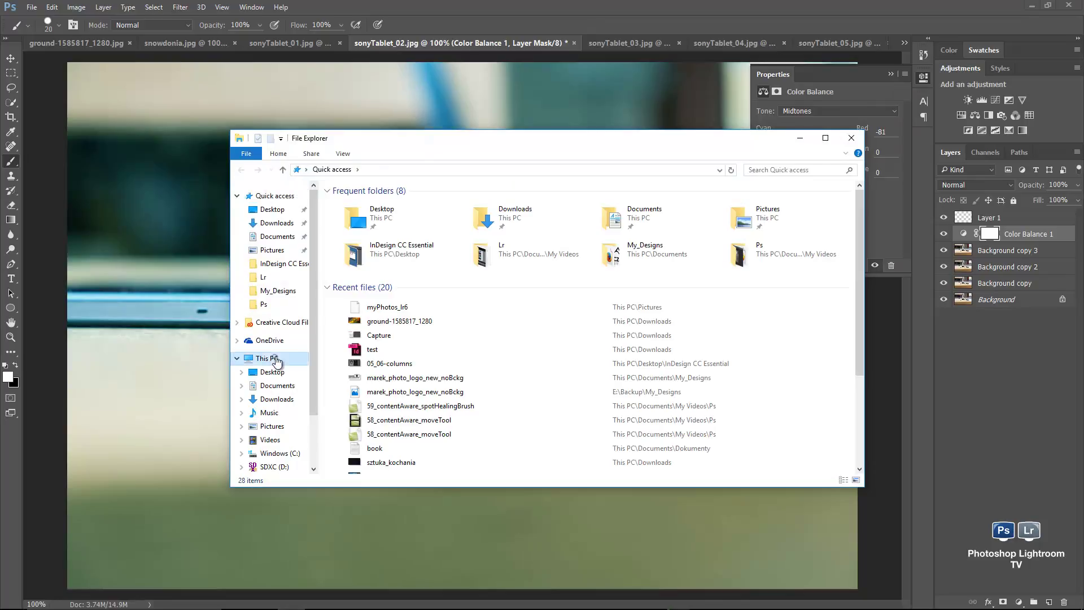
Step: Go to This PC and select the SDXC (D:) drive with 20.9 GB free
{"action": "left_click", "coordinate": [276, 360]}
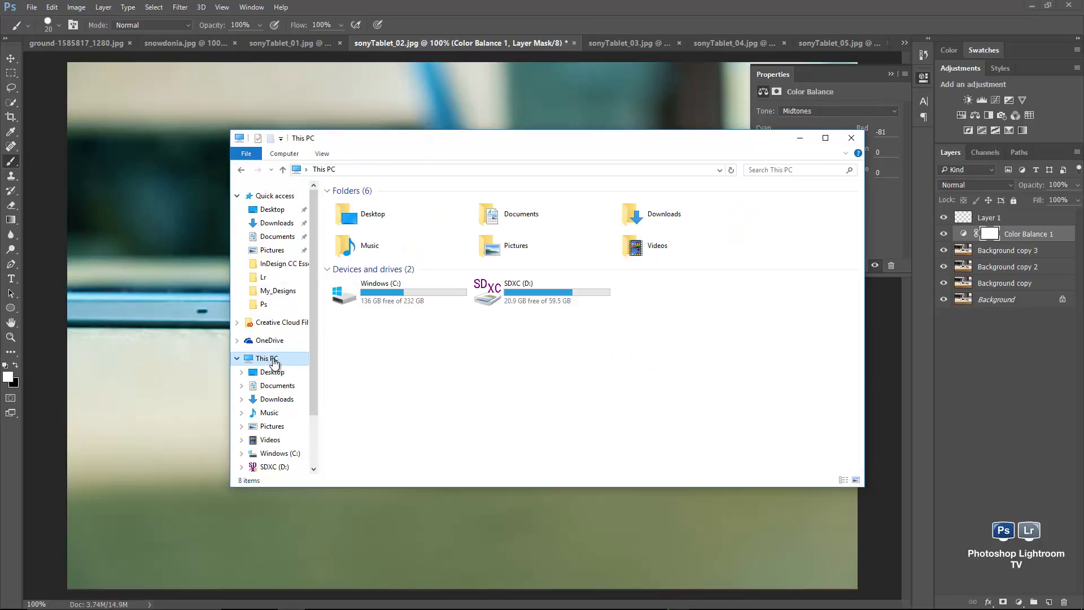
{"action": "left_click", "coordinate": [516, 290]}
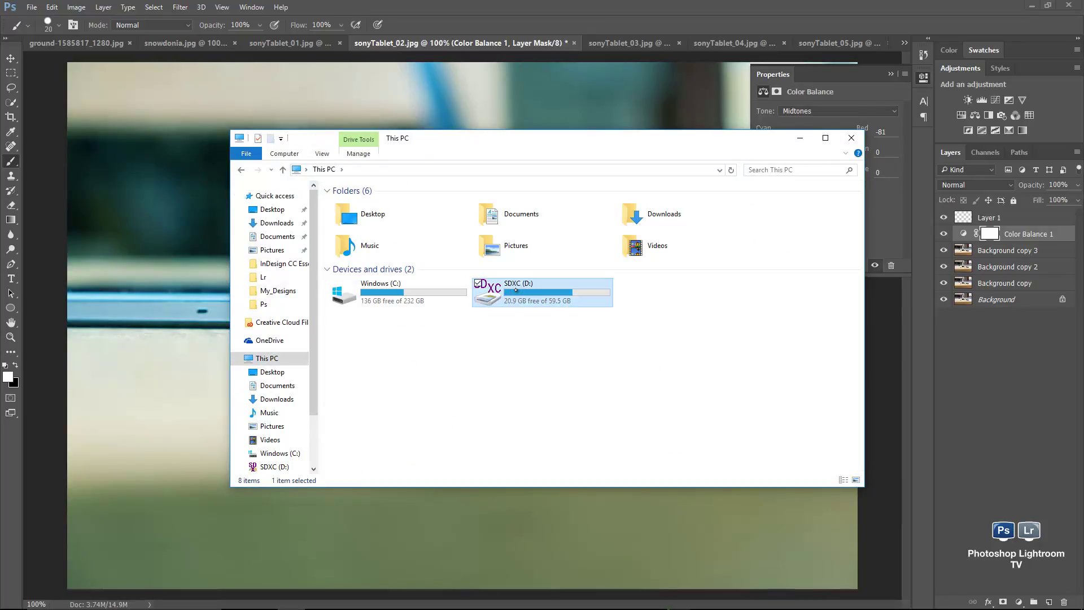